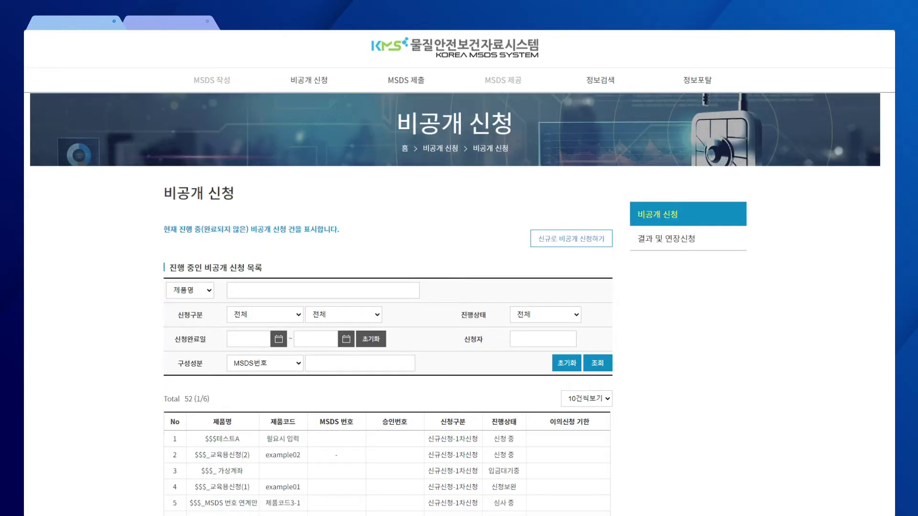
# Step: Start a new non-disclosure application and set the product as an existing one with 연간 제조·수입량 1,000톤 이상
pyautogui.scroll(-3, 458, 273)
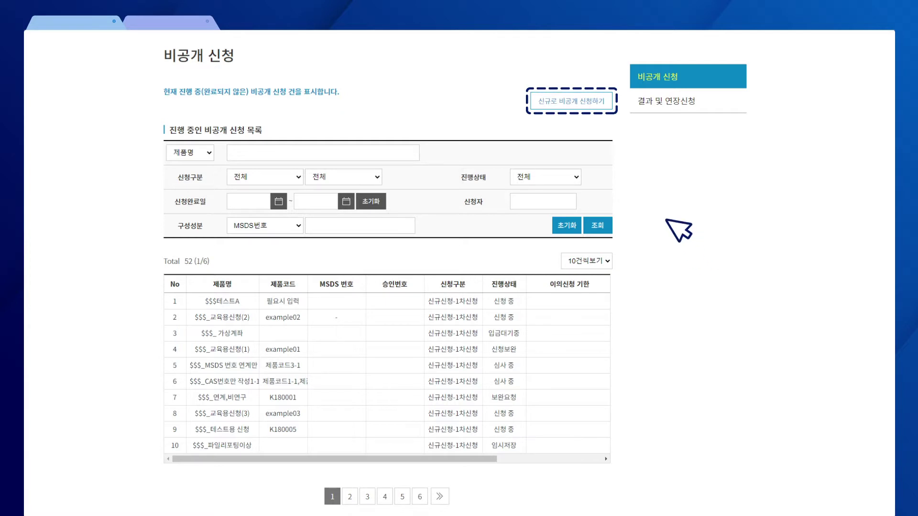
pyautogui.click(581, 100)
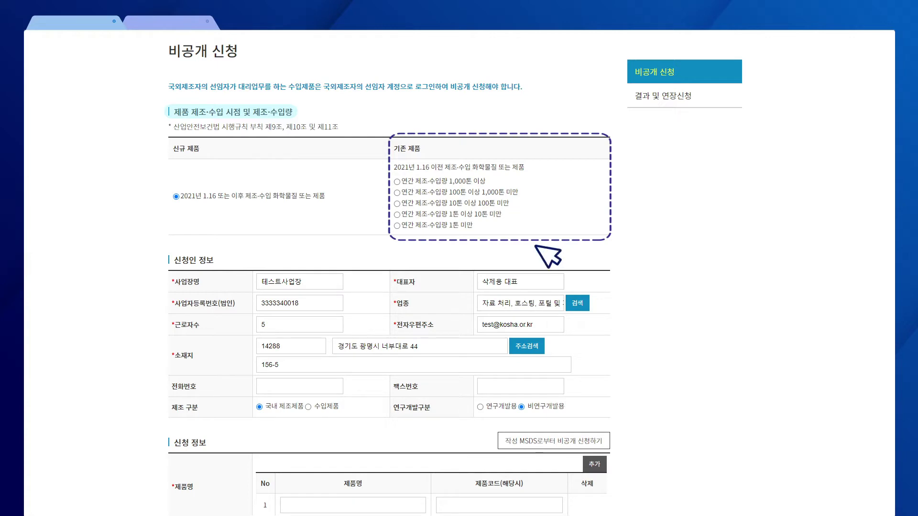
pyautogui.click(397, 181)
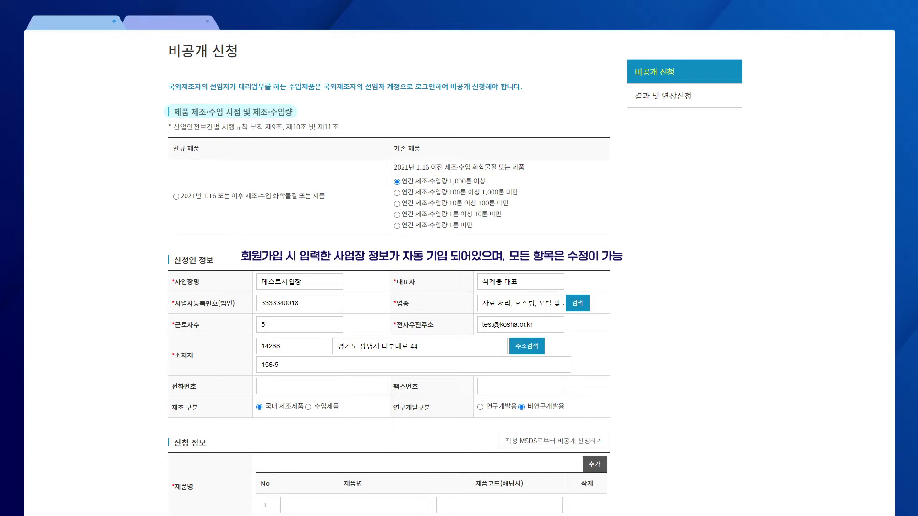
# Step: Try to replace the workplace name in the applicant information with 수정가능
pyautogui.moveTo(304, 282); pyautogui.dragTo(261, 282)
pyautogui.write('수정가능')
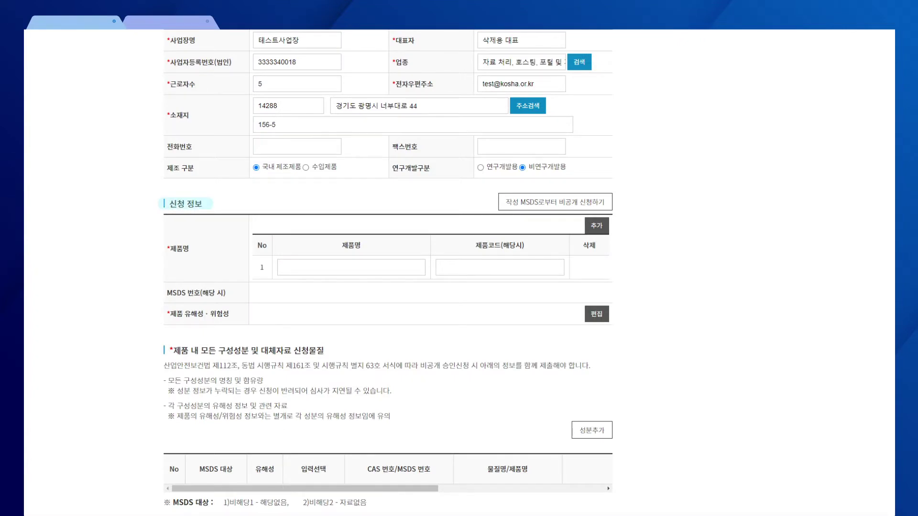
# Step: Enter 제품 A as the product name and 필요시 입력 as the product code, and open the product hazard classification for editing
pyautogui.write('제품 A')
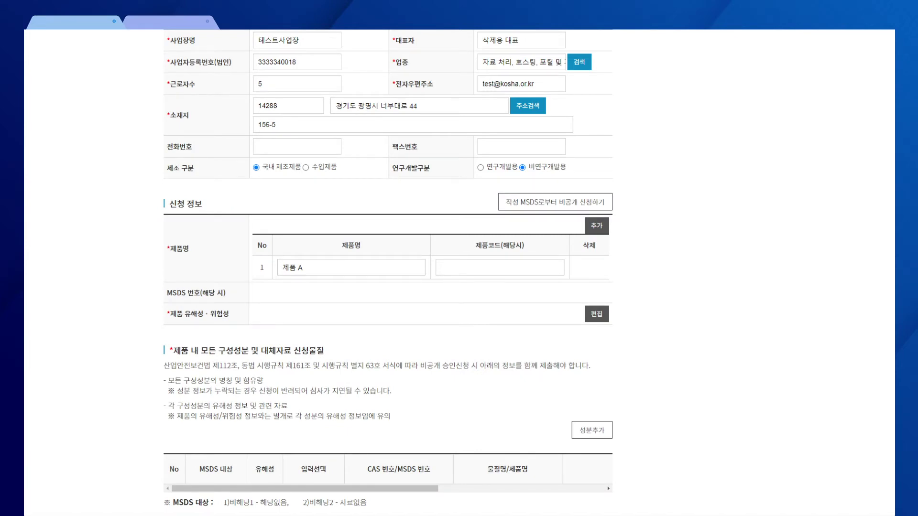
pyautogui.write('필요시 입력')
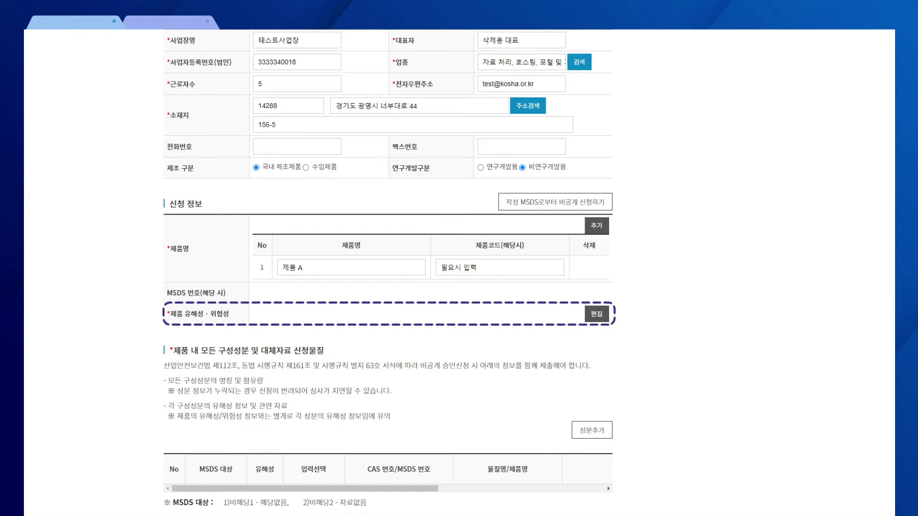
pyautogui.click(596, 314)
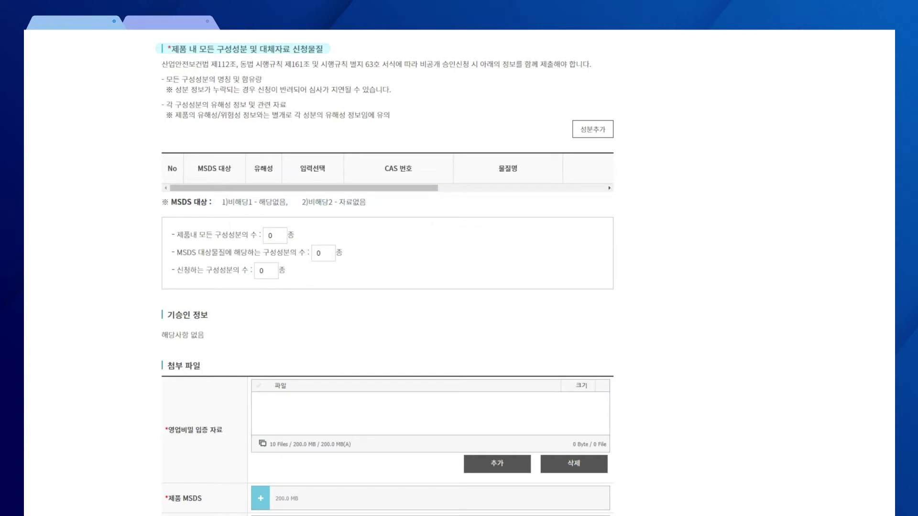
# Step: Add three component rows to the product's ingredient table
pyautogui.click(593, 130)
pyautogui.click(593, 130)
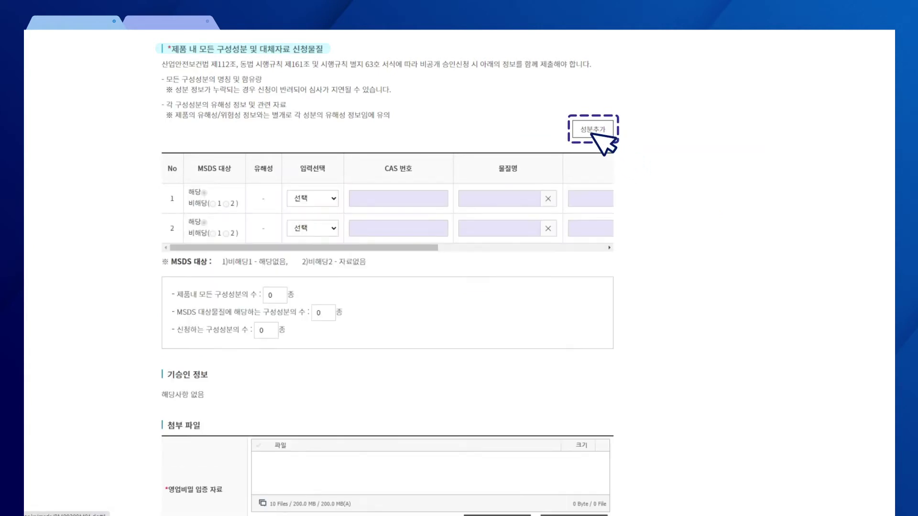
pyautogui.click(592, 130)
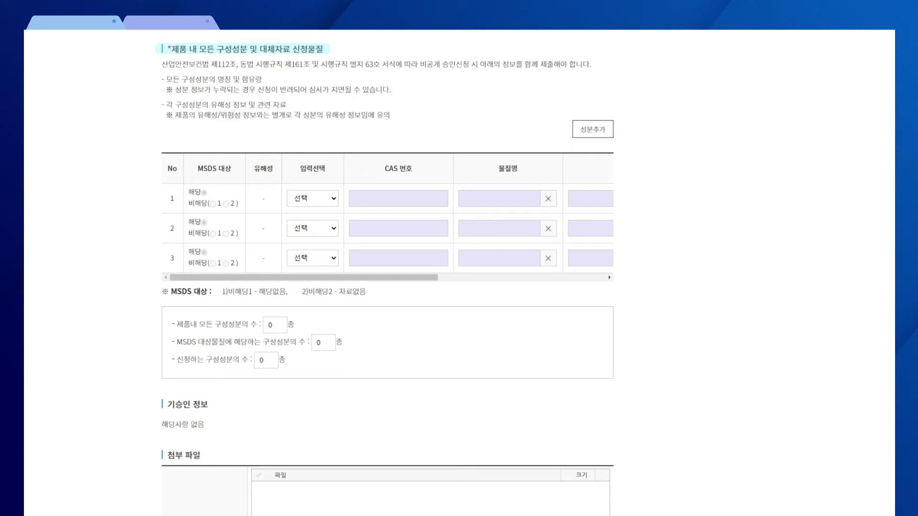
# Step: Set the first component to 단일 물질 with CAS number 538-68-1 and substance name N-Pentyl Benzene
pyautogui.click(313, 198)
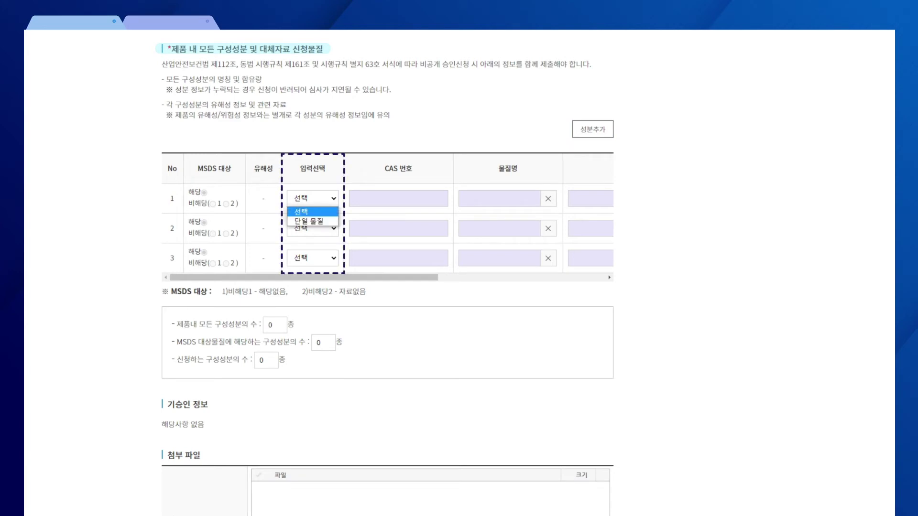
pyautogui.click(308, 219)
pyautogui.click(398, 198)
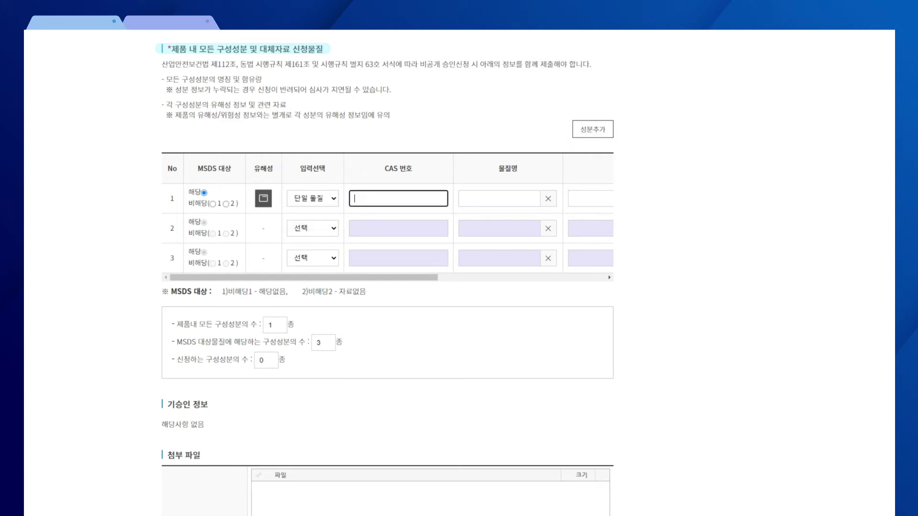
pyautogui.write('538-68-1')
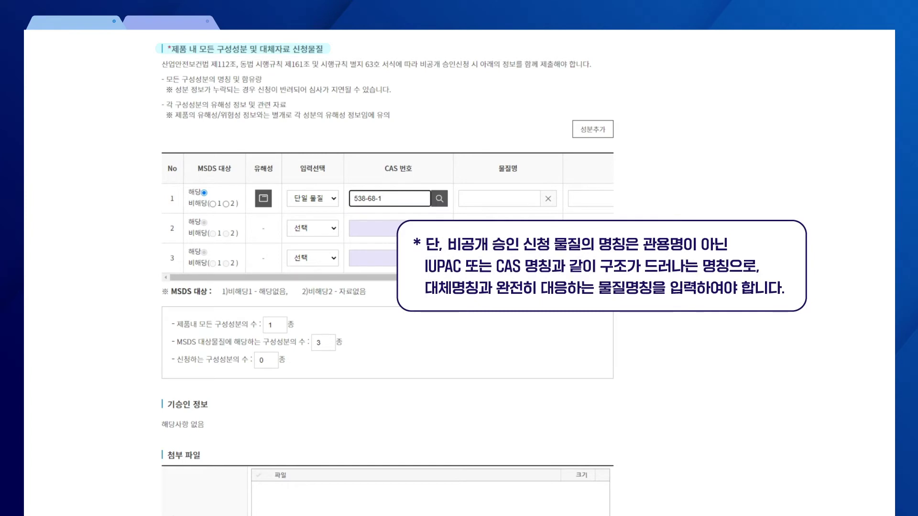
pyautogui.write('N-Pentyl Benzene')
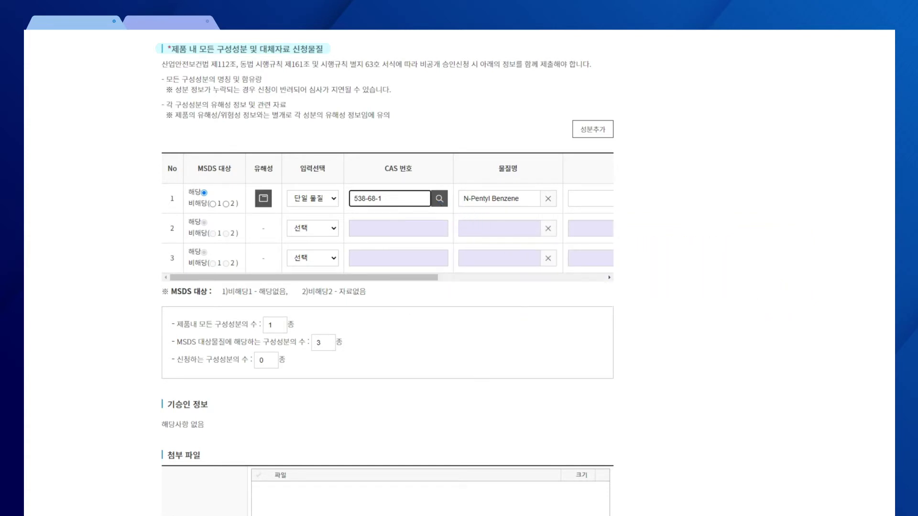
# Step: Look up the substance details for the first component's CAS number, review its physicochemical properties, and close the details
pyautogui.click(439, 199)
pyautogui.press('Return')
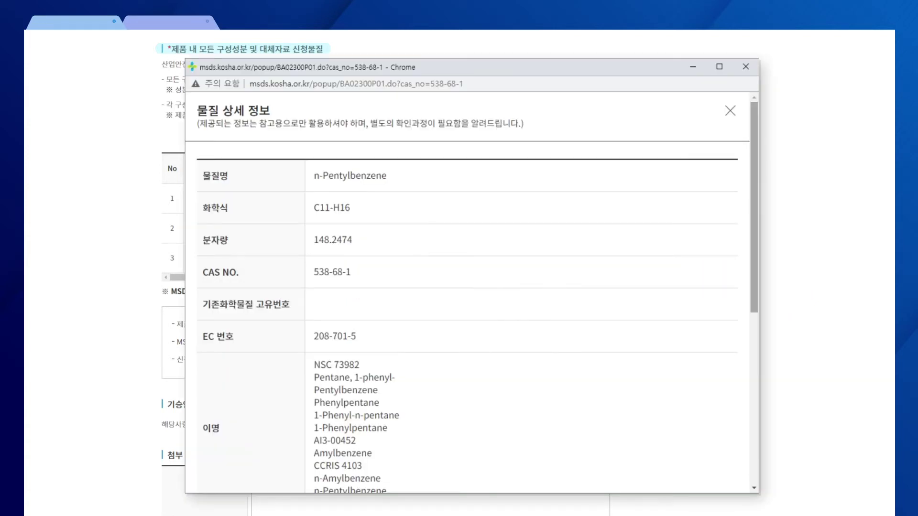
pyautogui.scroll(-2, 467, 293)
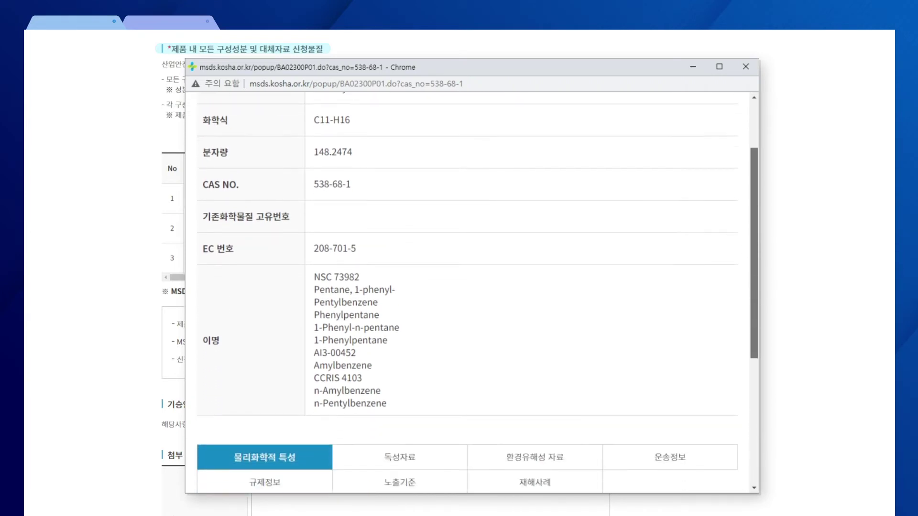
pyautogui.scroll(-5, 467, 292)
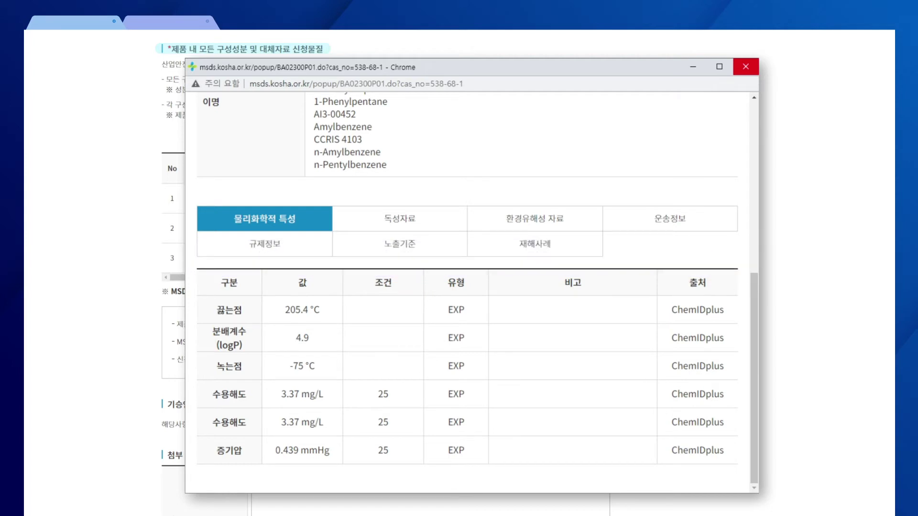
pyautogui.click(745, 67)
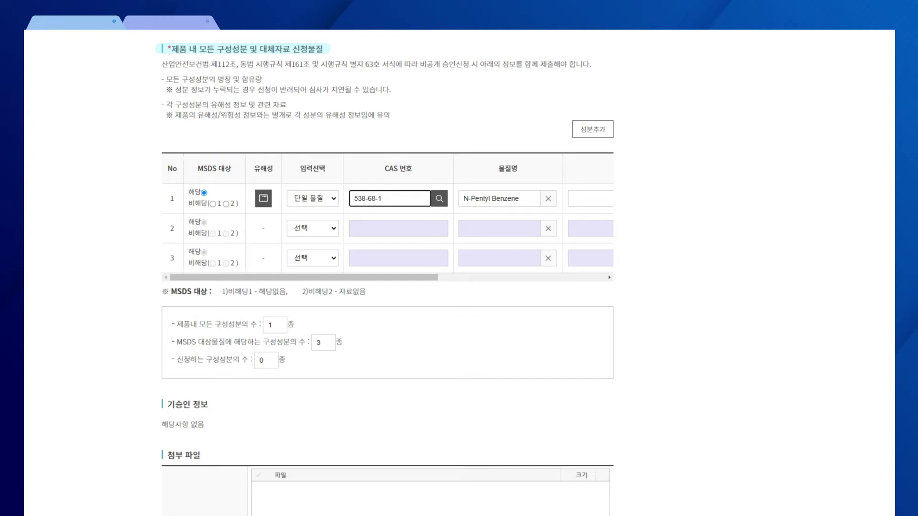
# Step: Set the first component's acute aquatic hazard (급성 수생환경 유해성) to 급성 1 and confirm the classification
pyautogui.click(265, 202)
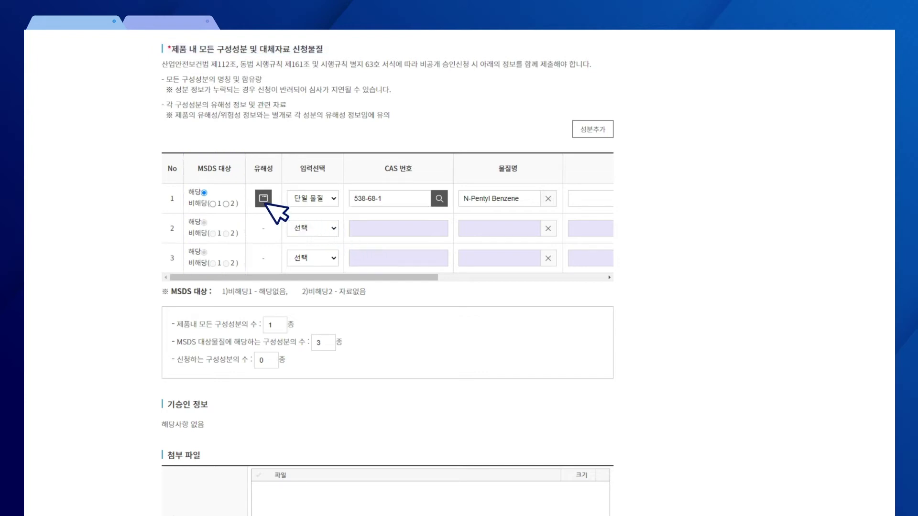
pyautogui.scroll(-10, 334, 263)
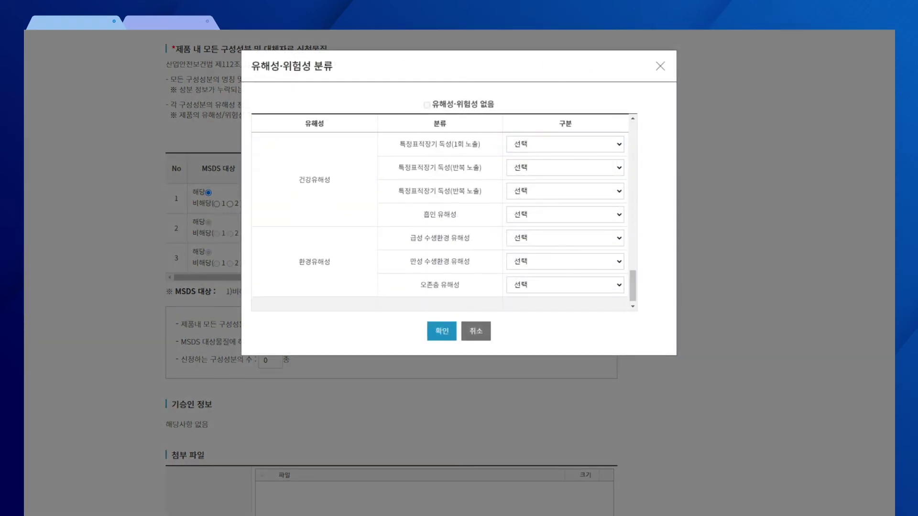
pyautogui.click(565, 238)
pyautogui.click(550, 261)
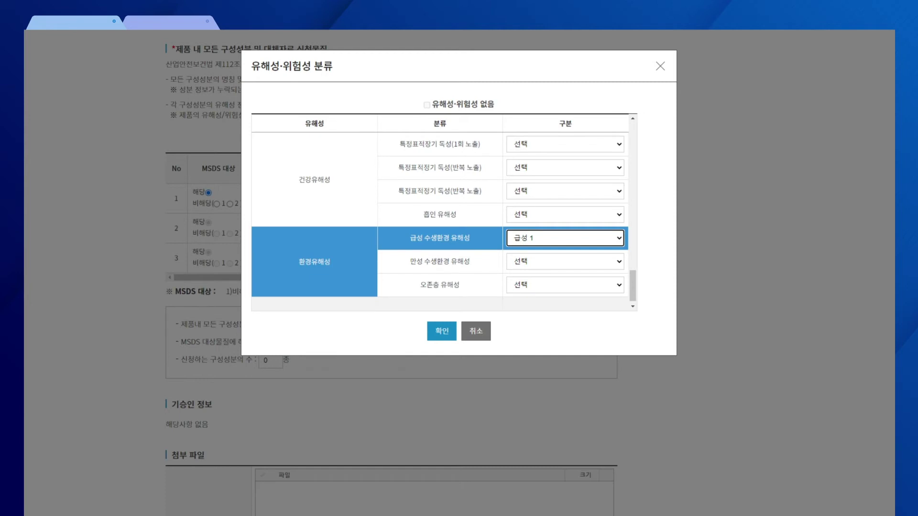
pyautogui.click(441, 331)
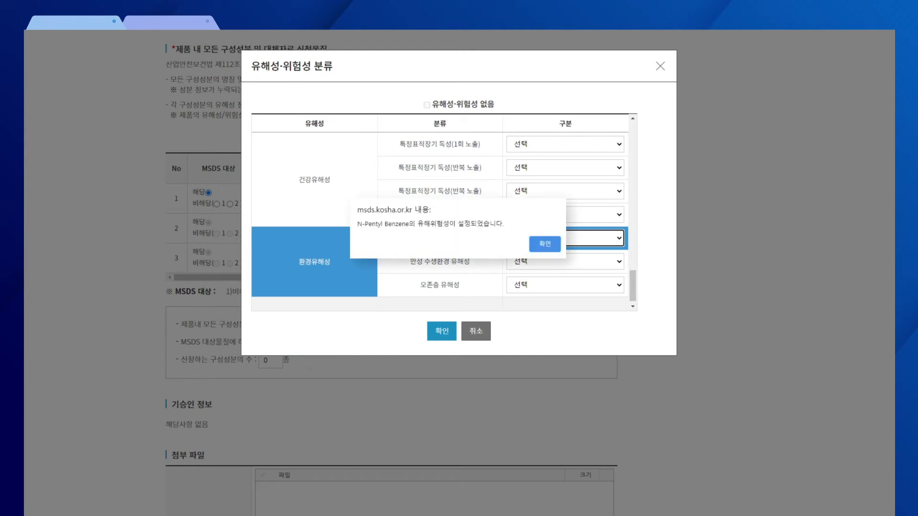
pyautogui.press('Return')
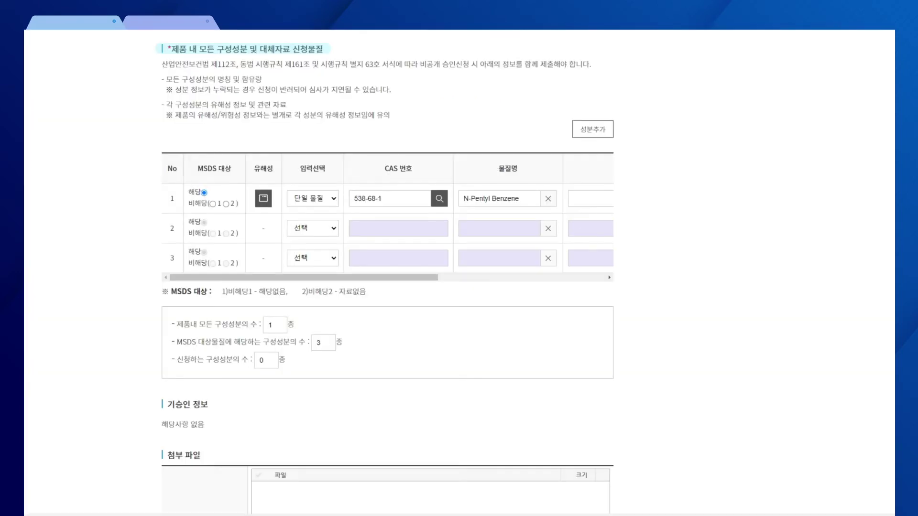
# Step: For the first component, enter content 10–15%, the alternative name alkyl(C=3~6) carbomonocycle, and alternative content 5–20%
pyautogui.moveTo(304, 277); pyautogui.dragTo(471, 277)
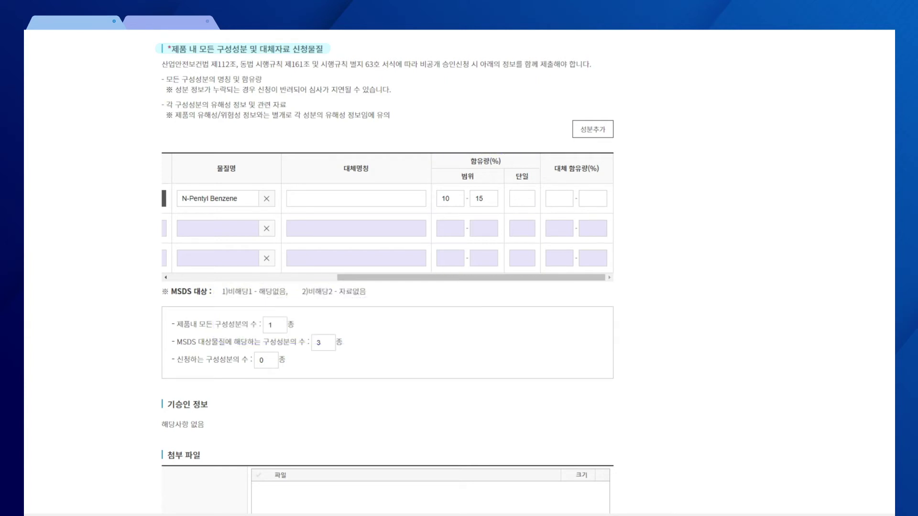
pyautogui.write('alkyl(C=3~6) carbomonocycle5')
pyautogui.press('Tab')
pyautogui.write('20')
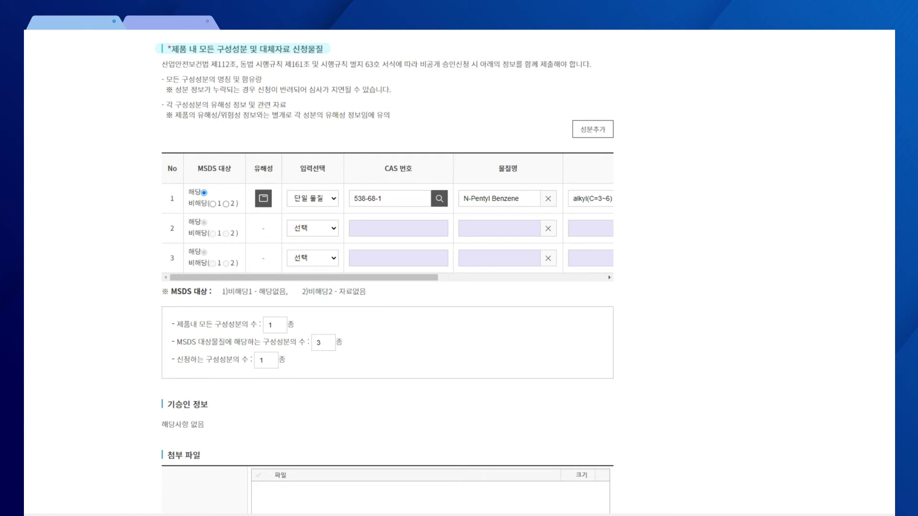
# Step: Set the second component to 단일 물질 with 해당없음 as its CAS number, and open the third component's hazard classification
pyautogui.click(312, 228)
pyautogui.click(311, 251)
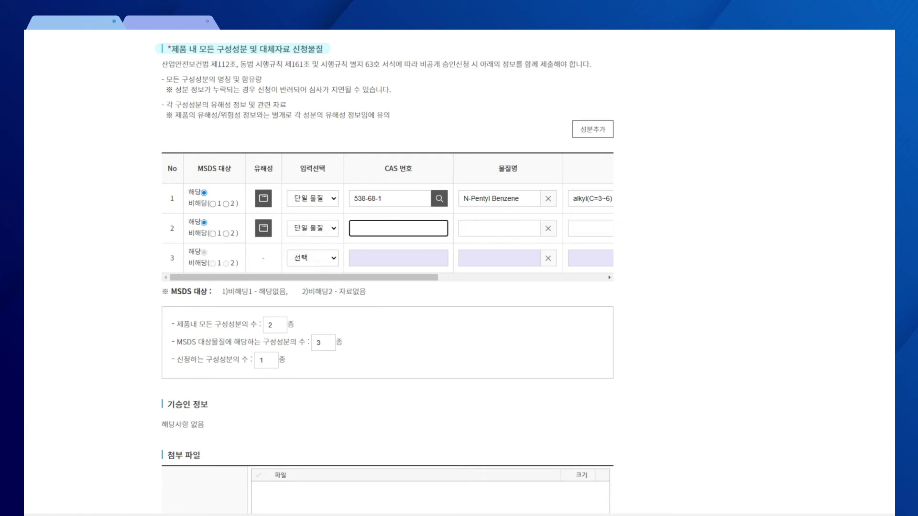
pyautogui.write('해당없음')
pyautogui.press('Tab')
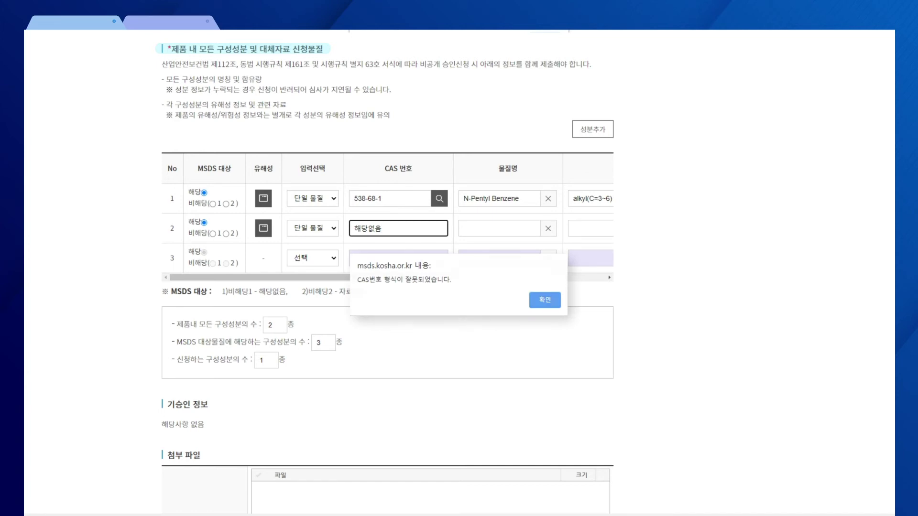
pyautogui.press('Return')
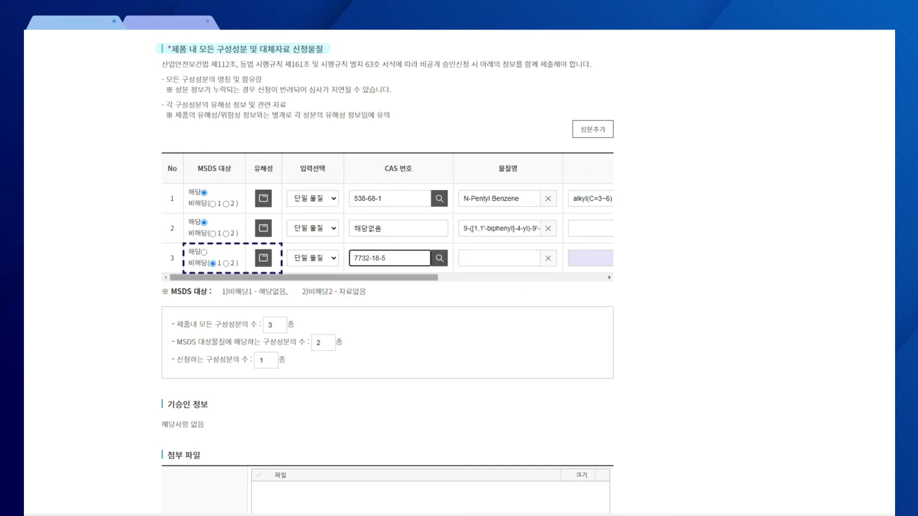
pyautogui.click(263, 258)
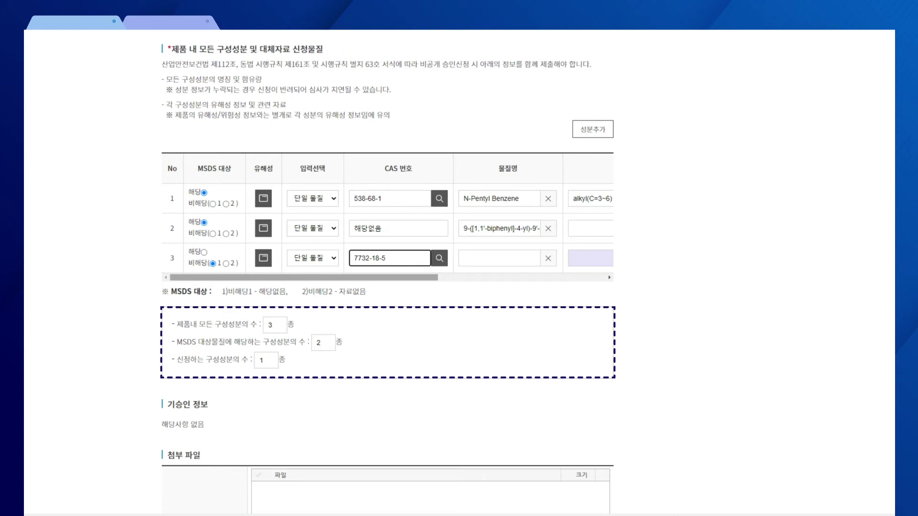
# Step: Attach 영업비밀_입증자료.pdf as trade secret evidence, 제품A_MSDS.pdf as the product MSDS, and 유해성_관련자료.pdf as the component hazard data
pyautogui.scroll(-7, 387, 287)
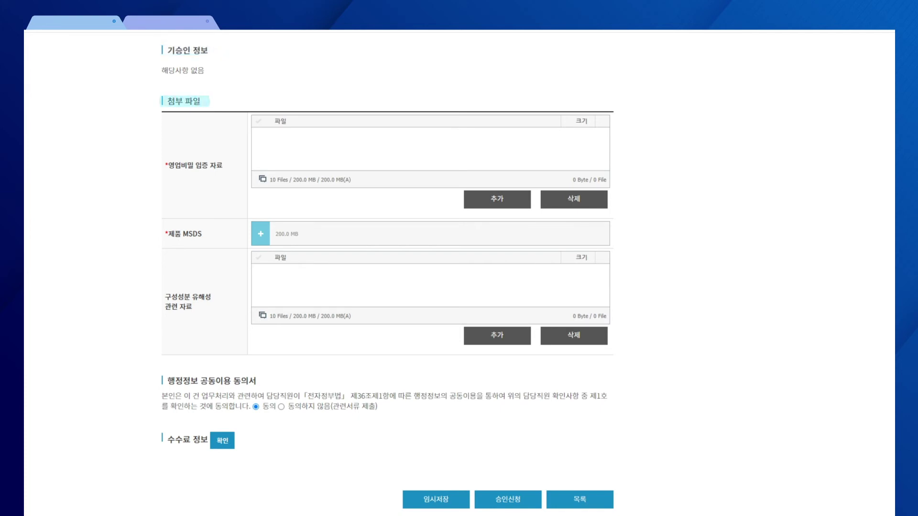
pyautogui.click(510, 203)
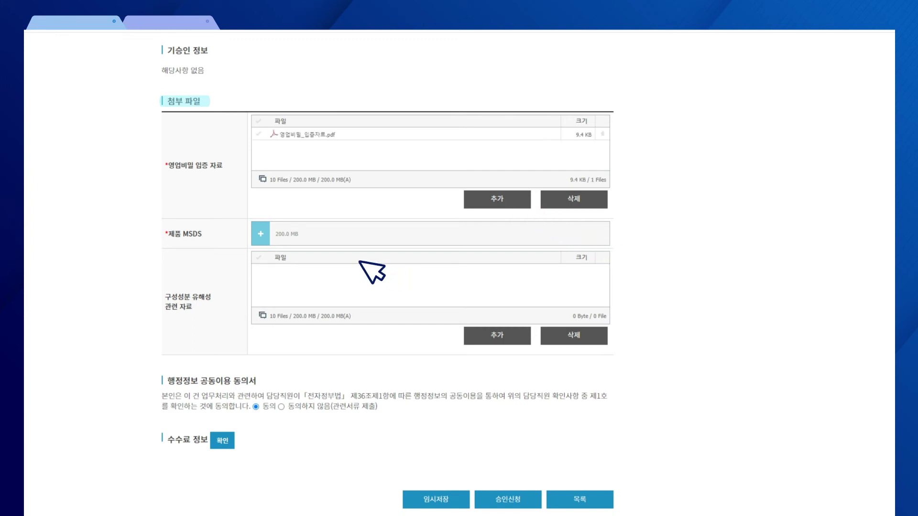
pyautogui.click(262, 235)
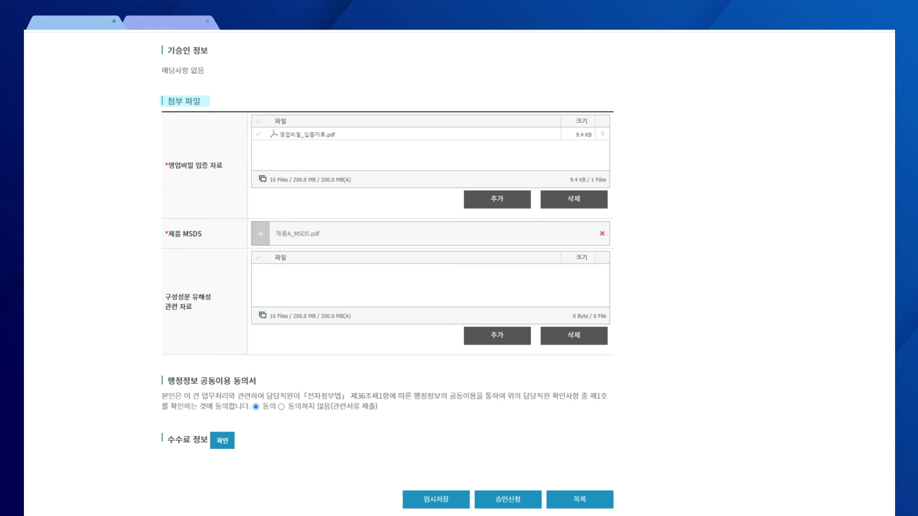
pyautogui.click(514, 340)
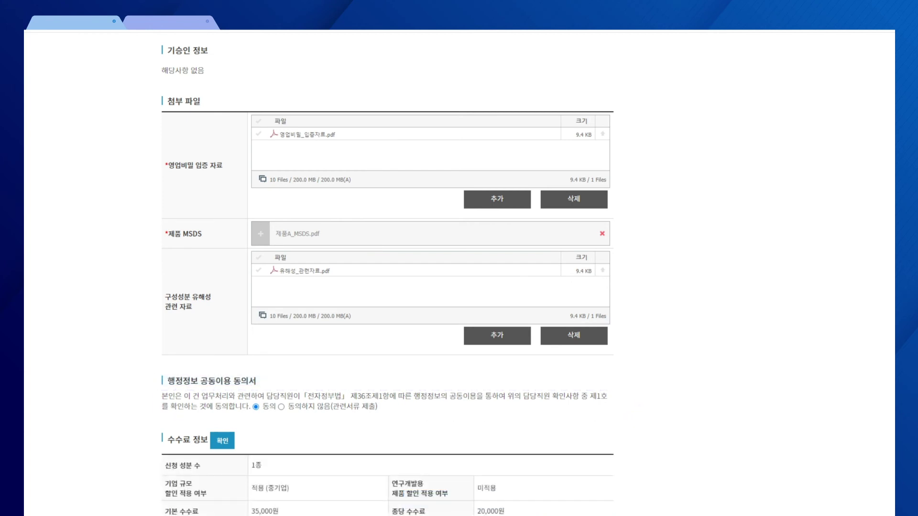
# Step: Submit the application for approval and confirm the 동의 choice for shared use of administrative information
pyautogui.scroll(-3, 459, 272)
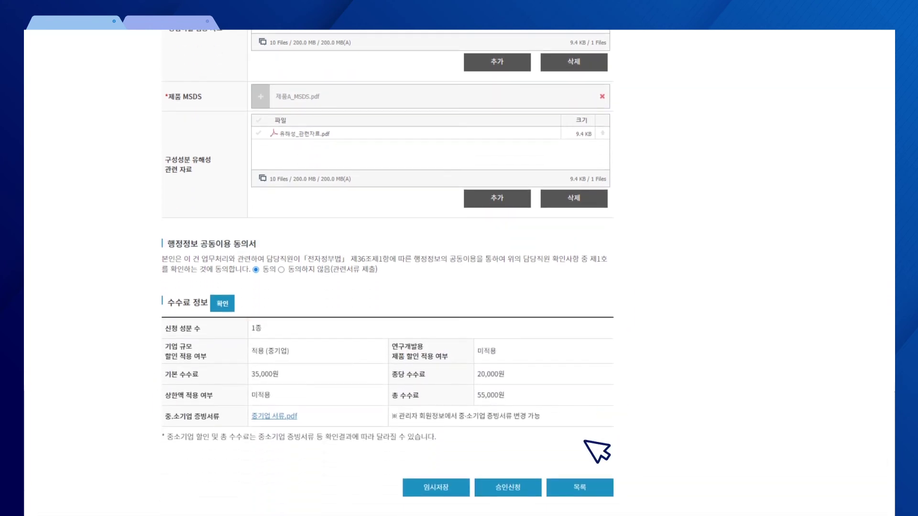
pyautogui.click(515, 486)
pyautogui.click(513, 286)
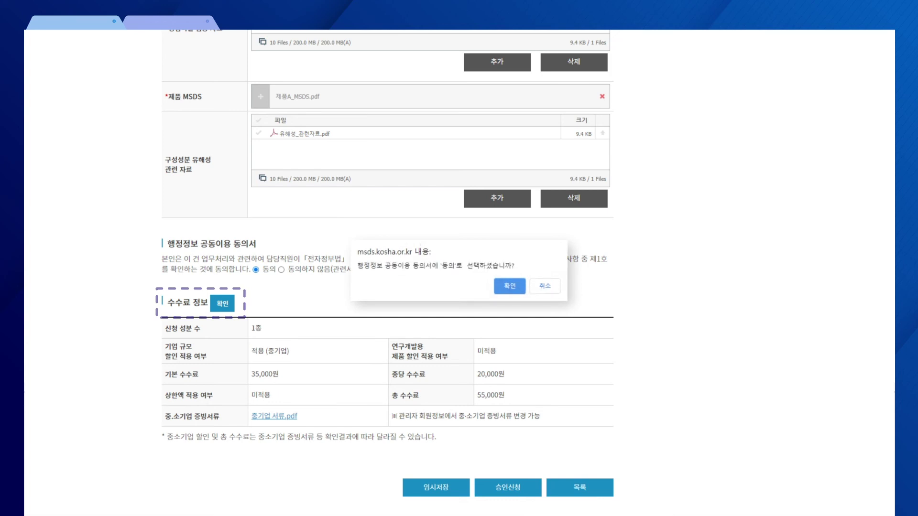
pyautogui.click(514, 286)
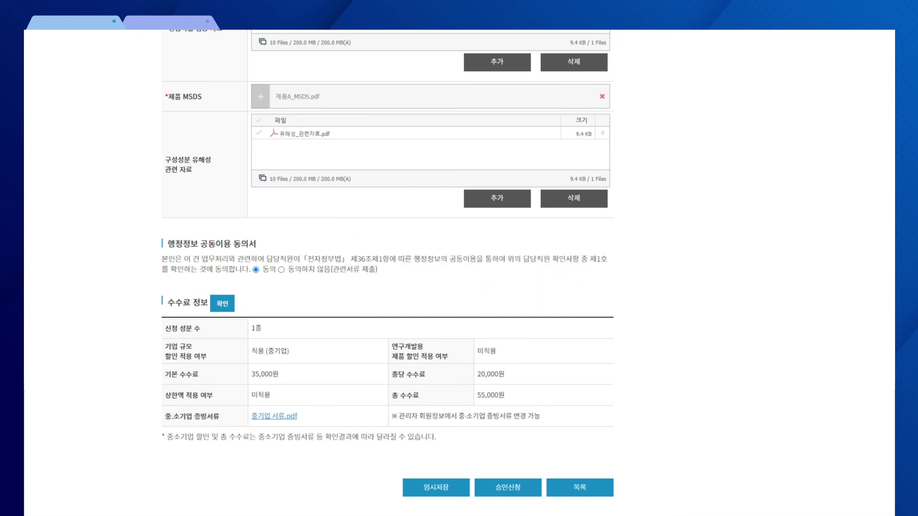
# Step: Finish the submission, then open the $$$_ 가상계좌 application from the ongoing list and review its deposit-pending details
pyautogui.press('Return')
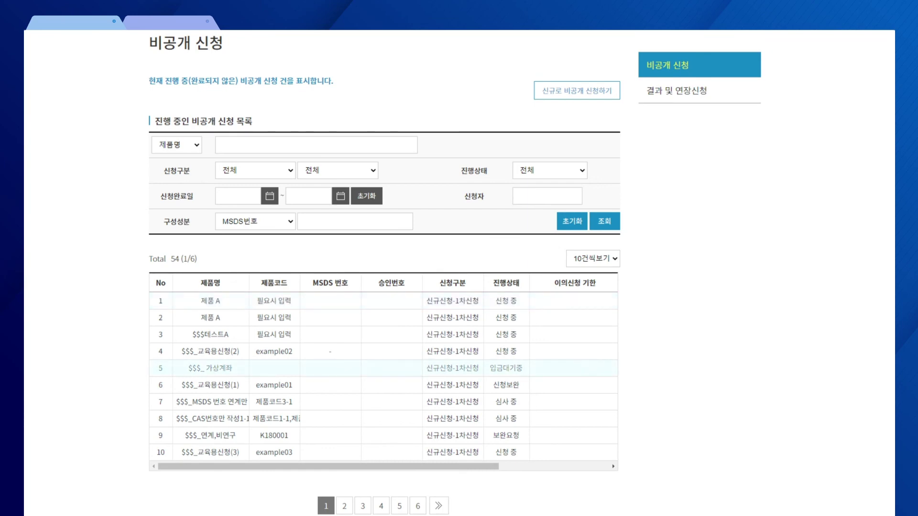
pyautogui.click(529, 369)
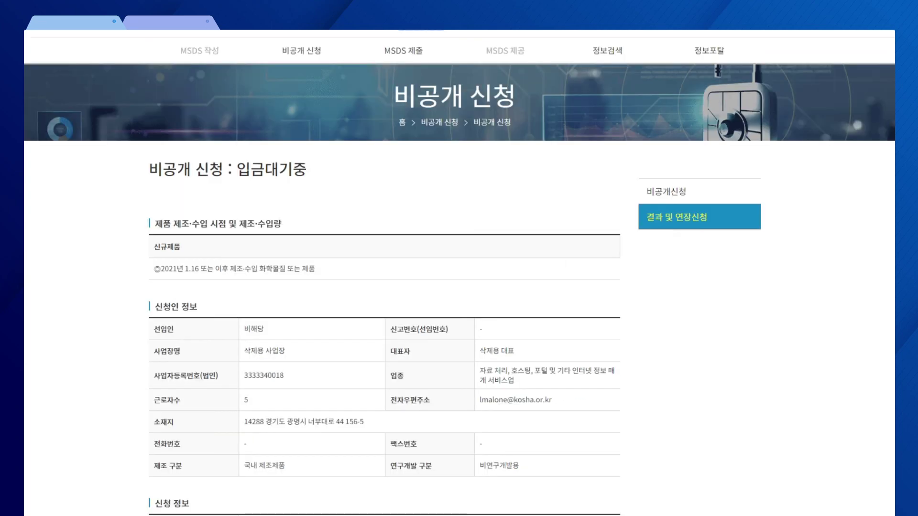
pyautogui.scroll(-7, 384, 272)
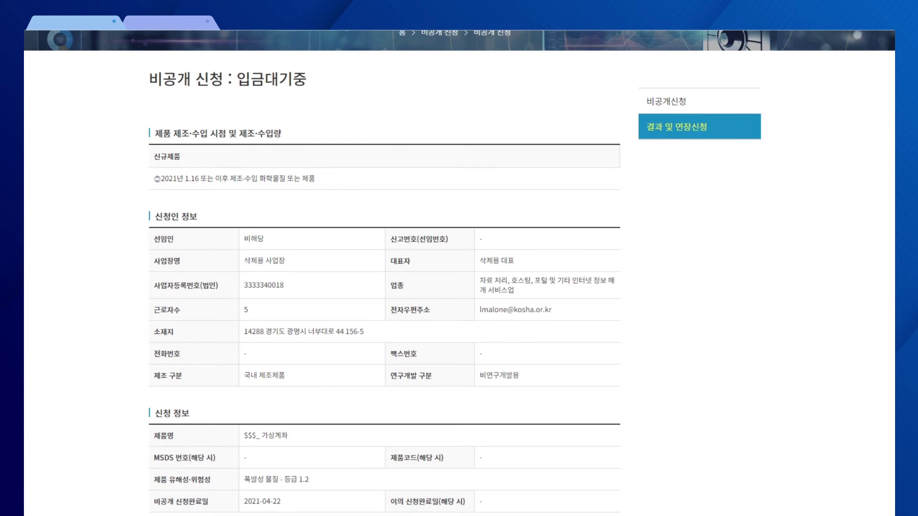
pyautogui.scroll(-9, 384, 272)
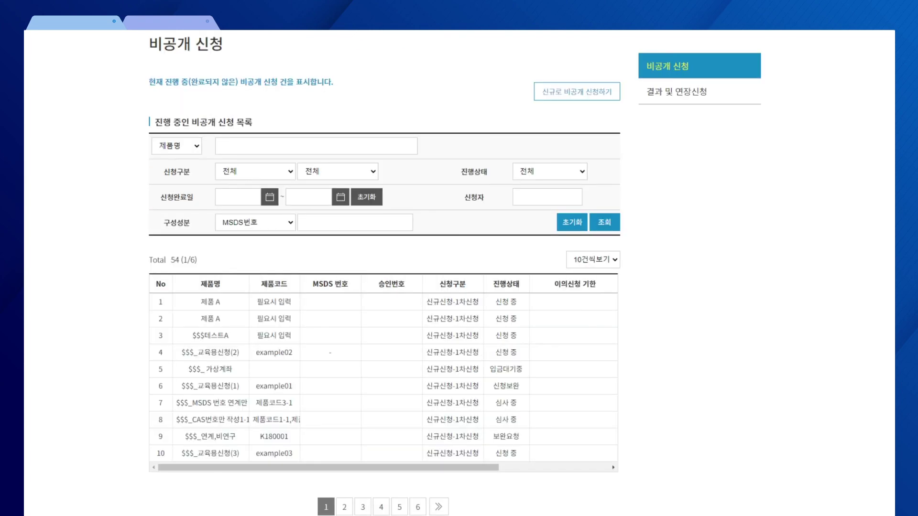
# Step: Go to 결과 및 연장신청 and examine the approval result for the product with code 제품코드2-1
pyautogui.click(676, 92)
pyautogui.scroll(-3, 459, 272)
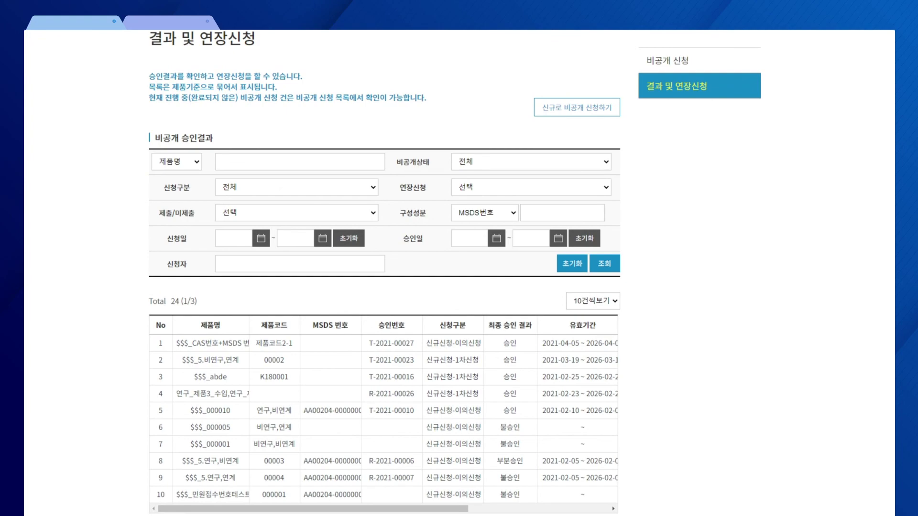
pyautogui.click(210, 343)
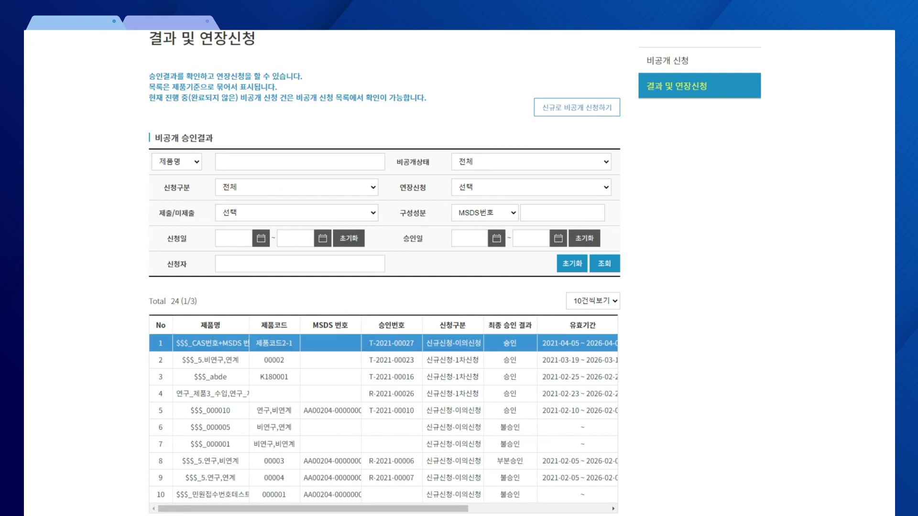
pyautogui.scroll(-7, 382, 273)
pyautogui.scroll(-15, 384, 272)
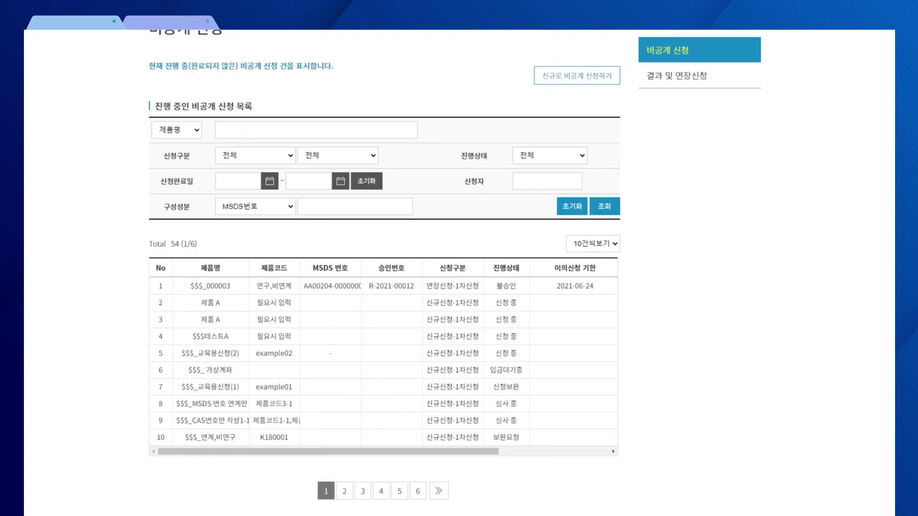
# Step: Open the $$$_000003 extension application from the ongoing list and examine its result and the per-substance review
pyautogui.click(210, 286)
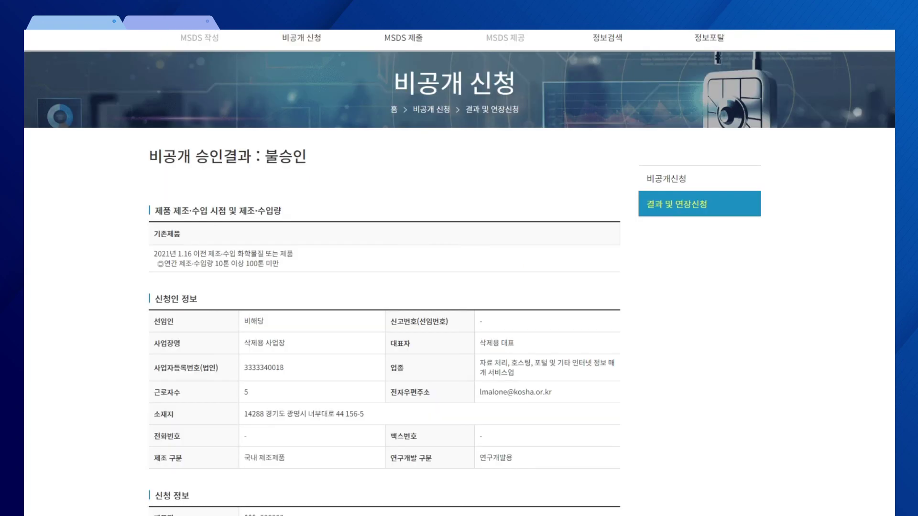
pyautogui.scroll(-6, 384, 273)
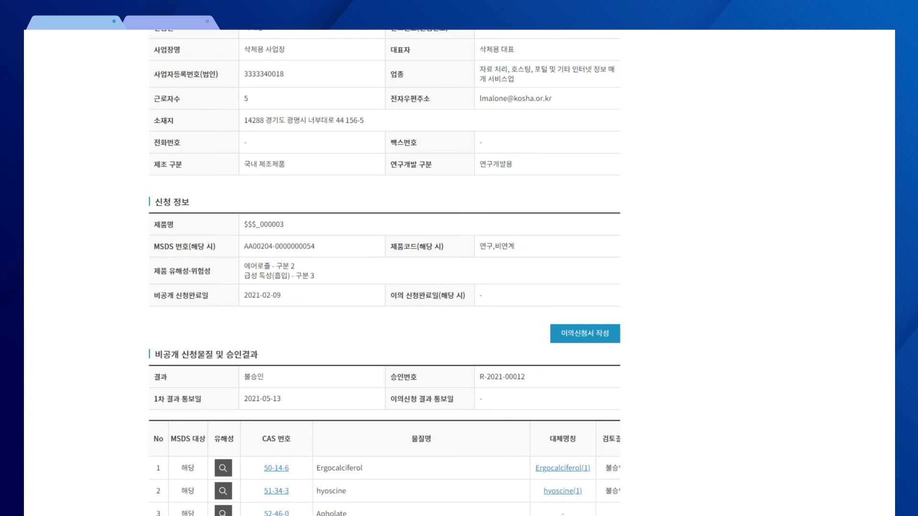
pyautogui.scroll(-15, 384, 272)
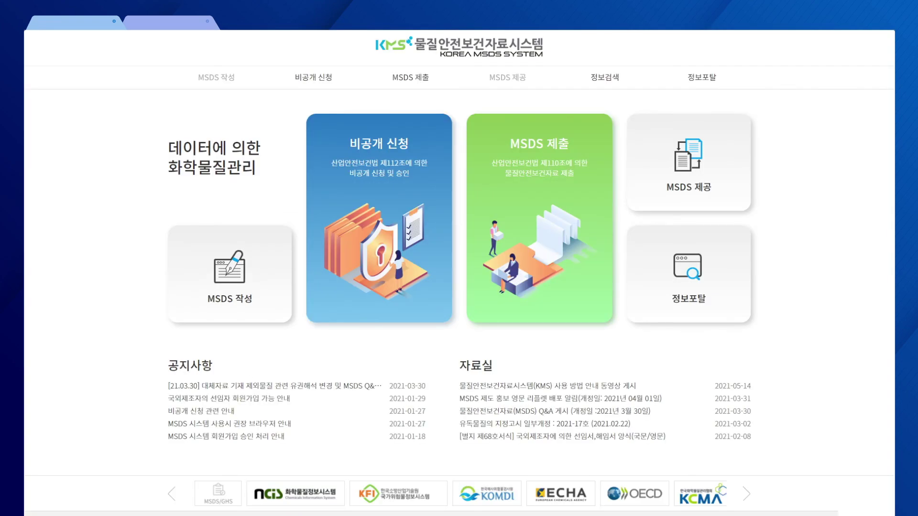
# Step: Open the 자료실 page of the 정보포탈 from the system's home page
pyautogui.moveTo(726, 81)
pyautogui.click(721, 118)
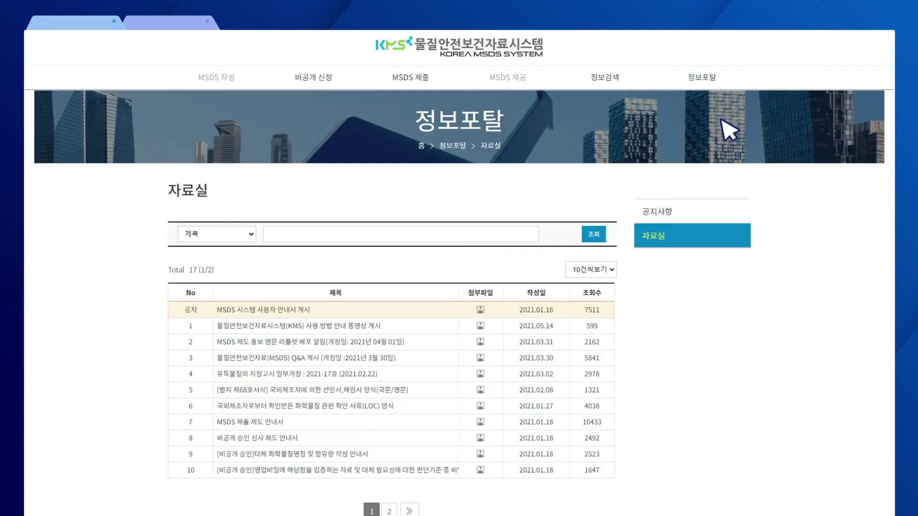